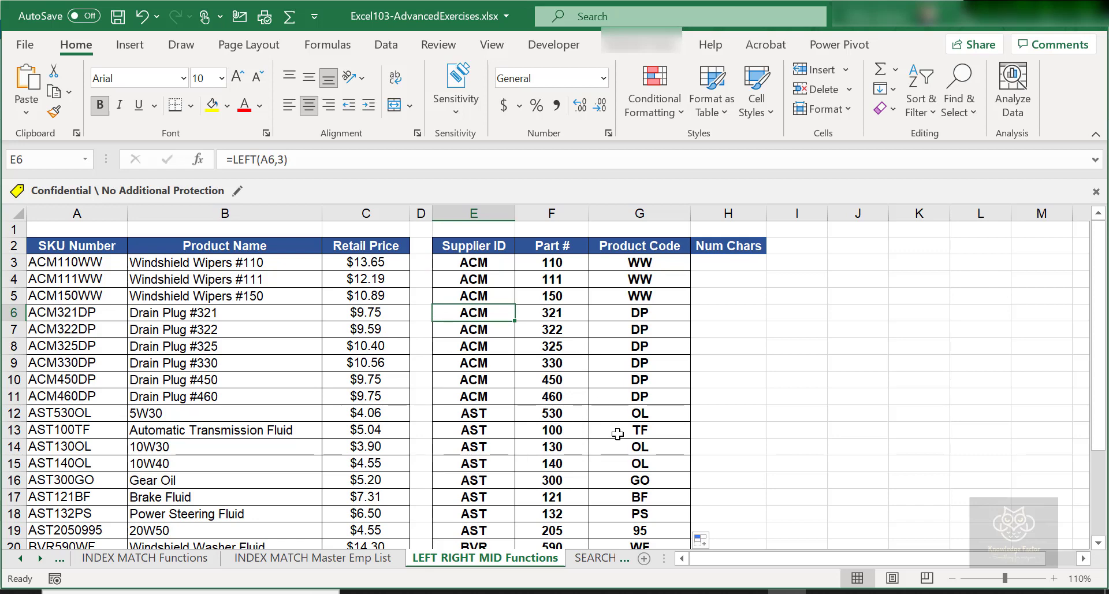
Examine the Supplier ID and Product Code formulas and compare the SKU number in row 19 with the other SKUs.
click(623, 330)
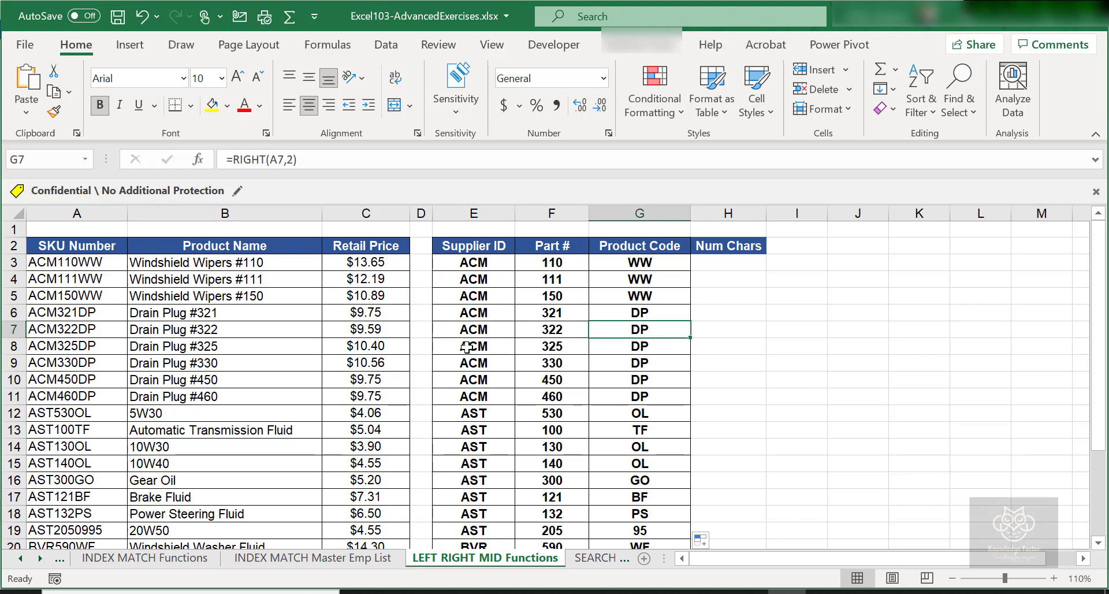
click(466, 347)
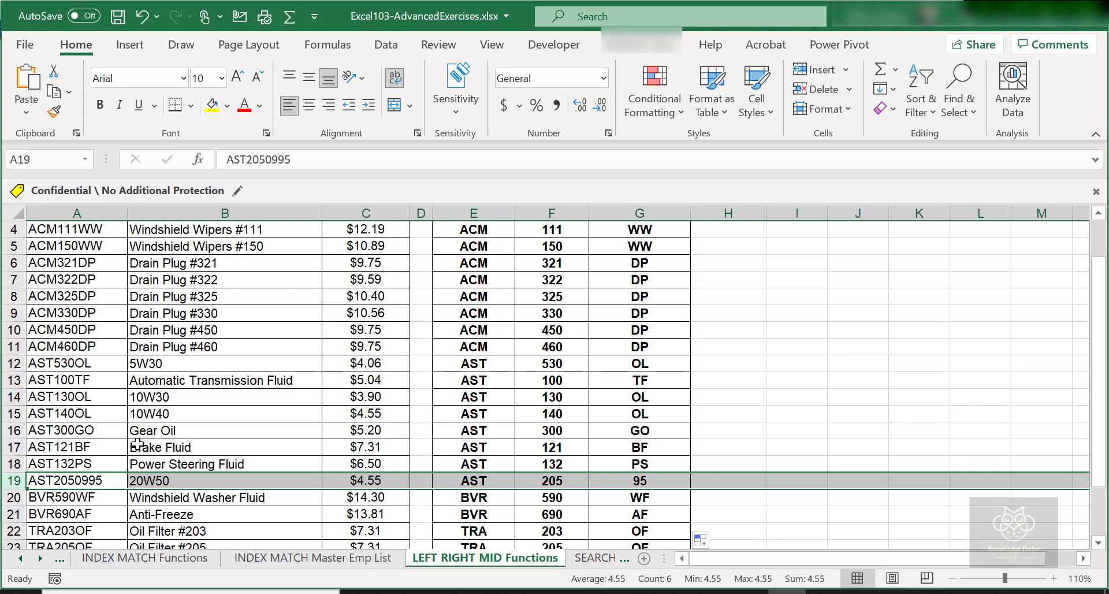
click(38, 431)
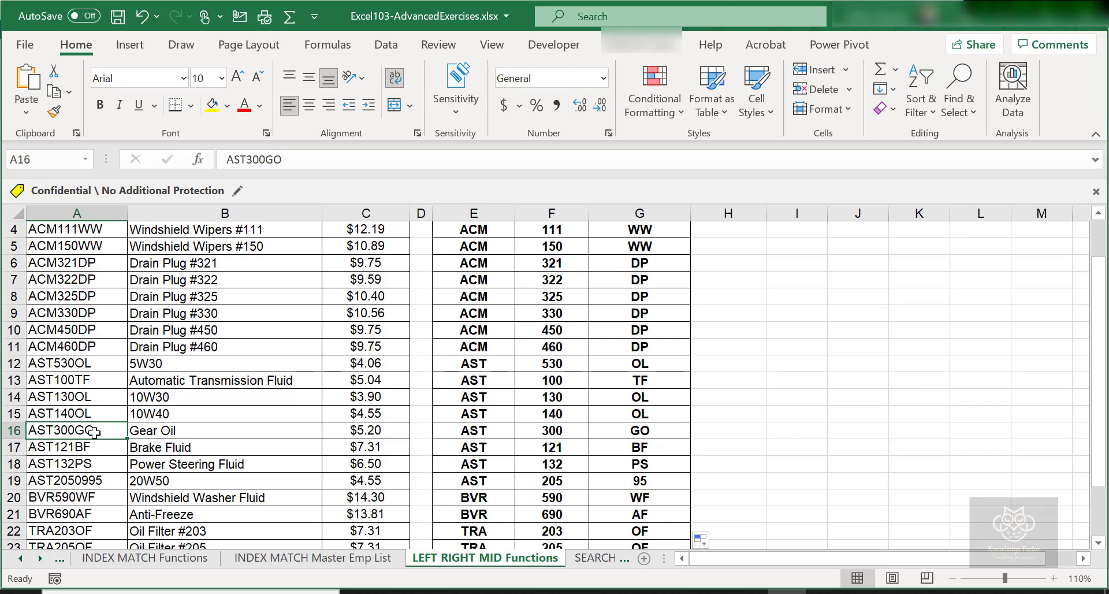
scroll(94, 431, up, 1)
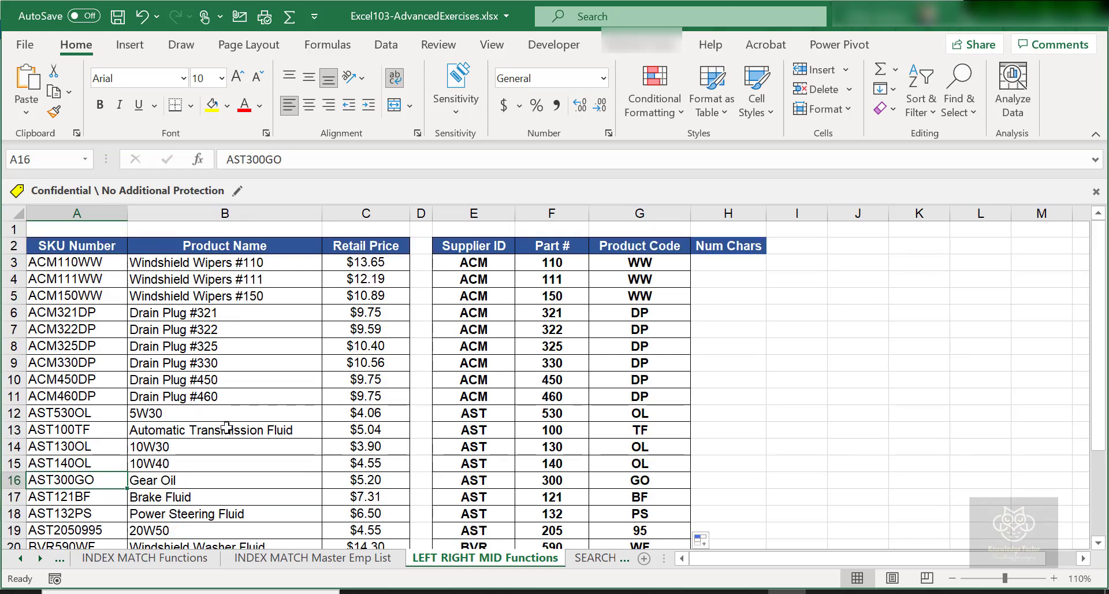
scroll(208, 512, down, 1)
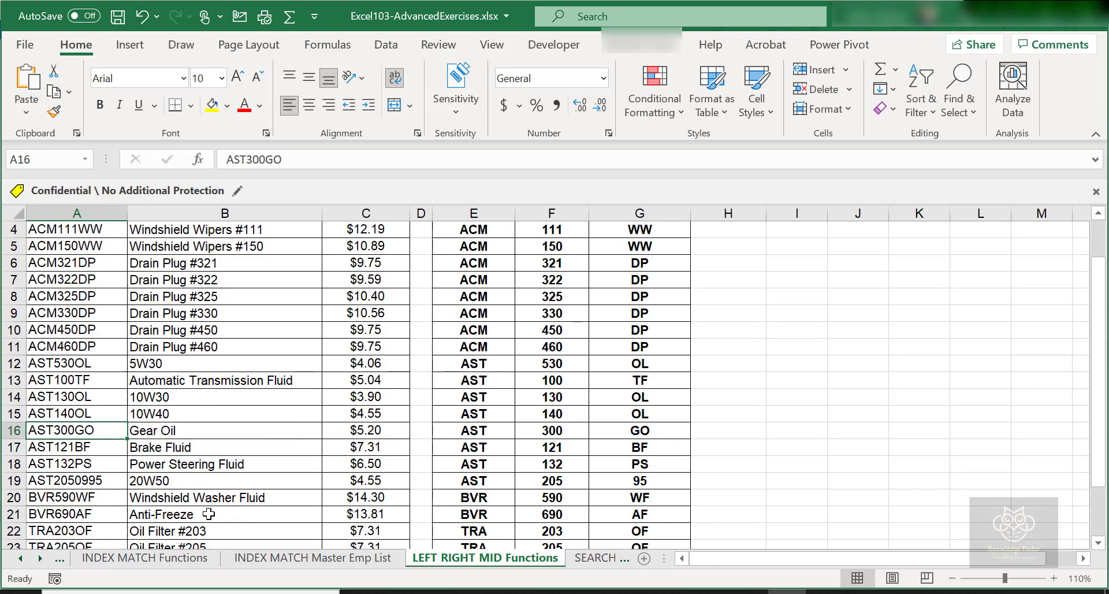
click(14, 480)
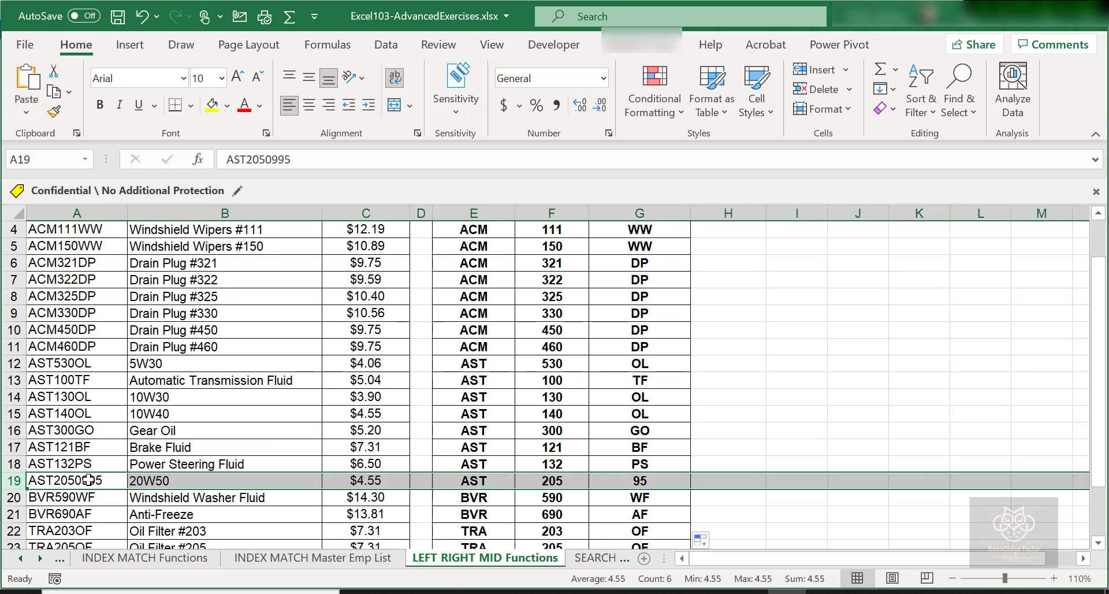
scroll(40, 309, up, 1)
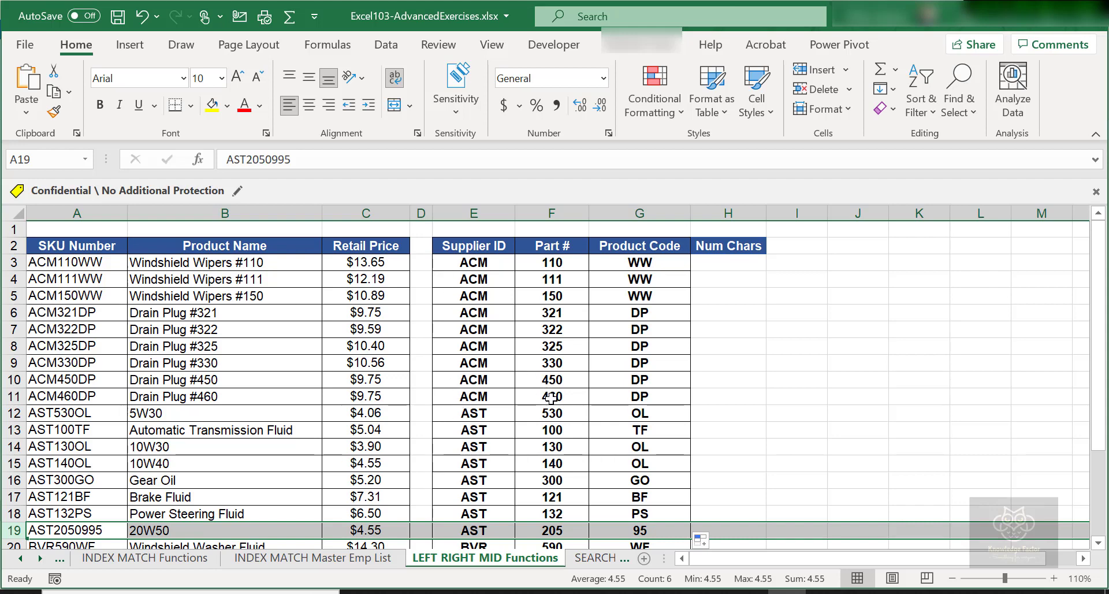
scroll(71, 491, down, 1)
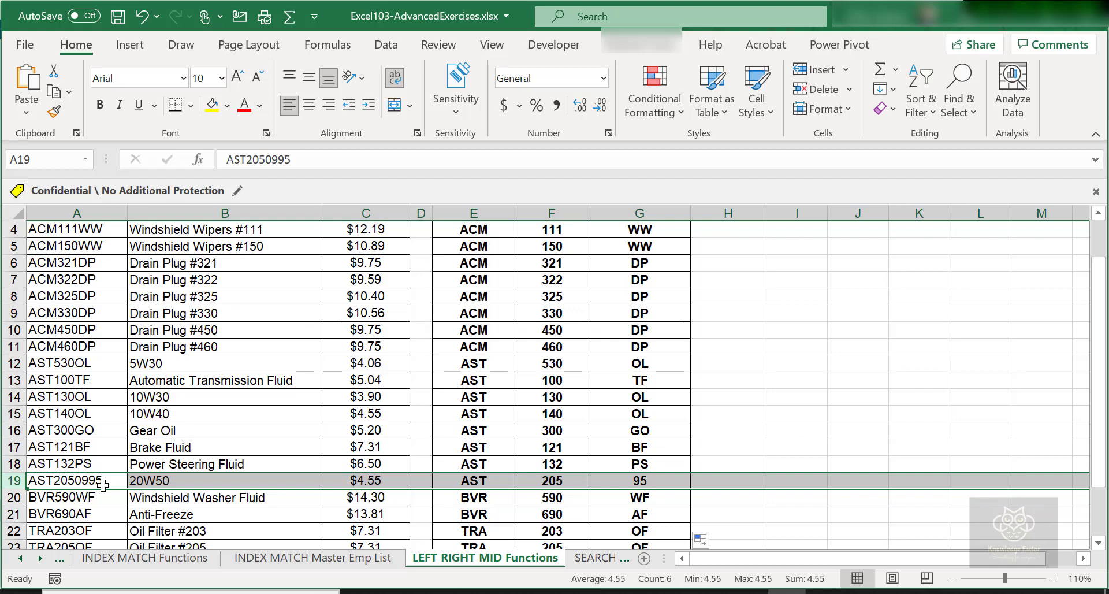
Change the Product Code formula in G19 to extract the last 4 characters, =RIGHT(A19,4).
click(642, 481)
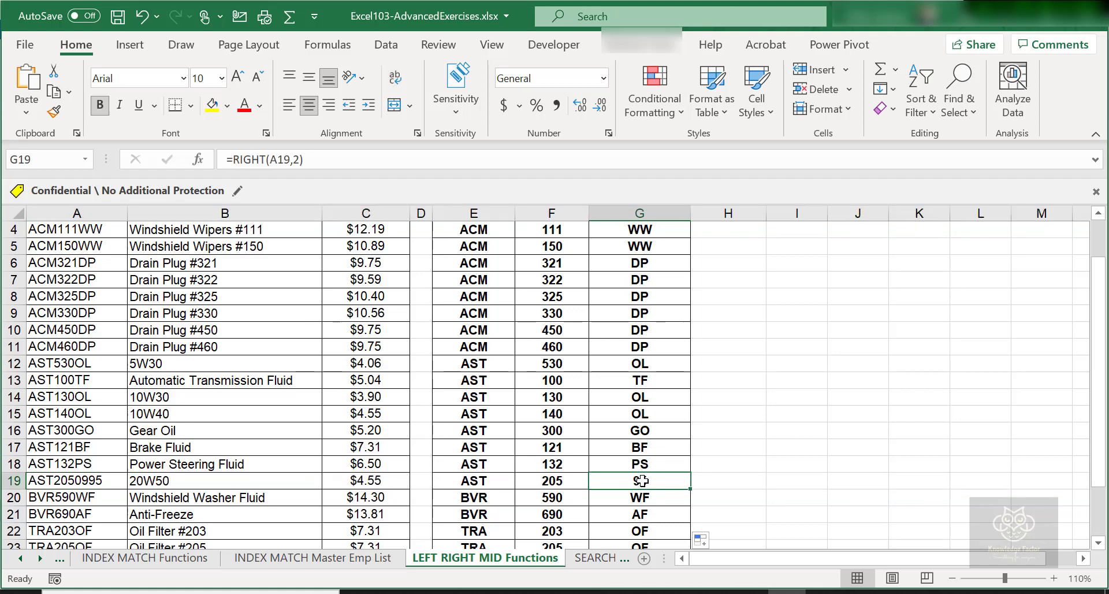
double_click(641, 481)
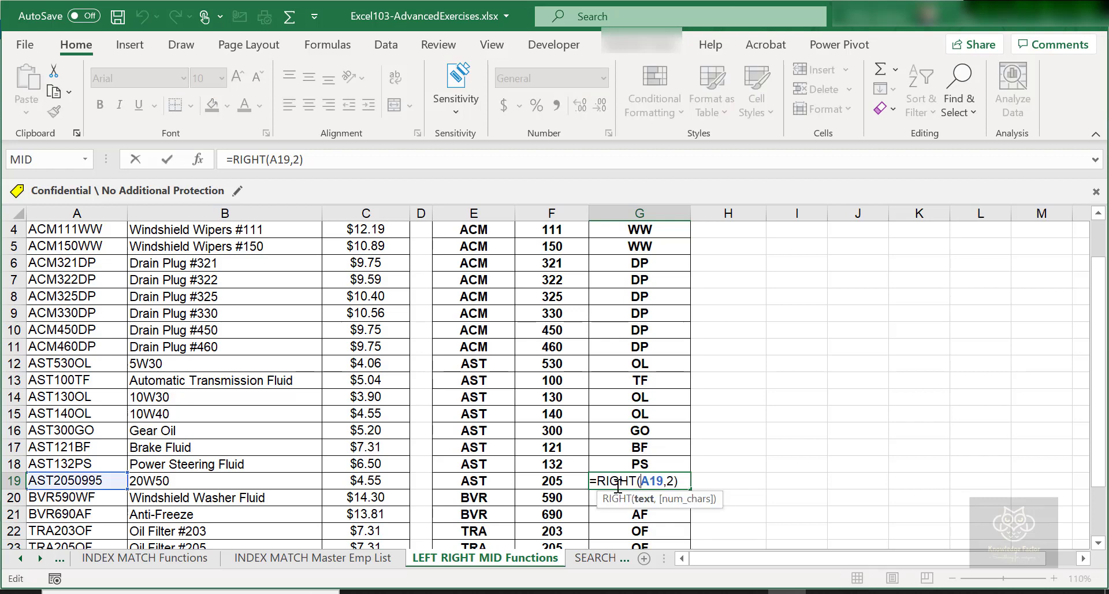
click(673, 481)
key(BackSpace)
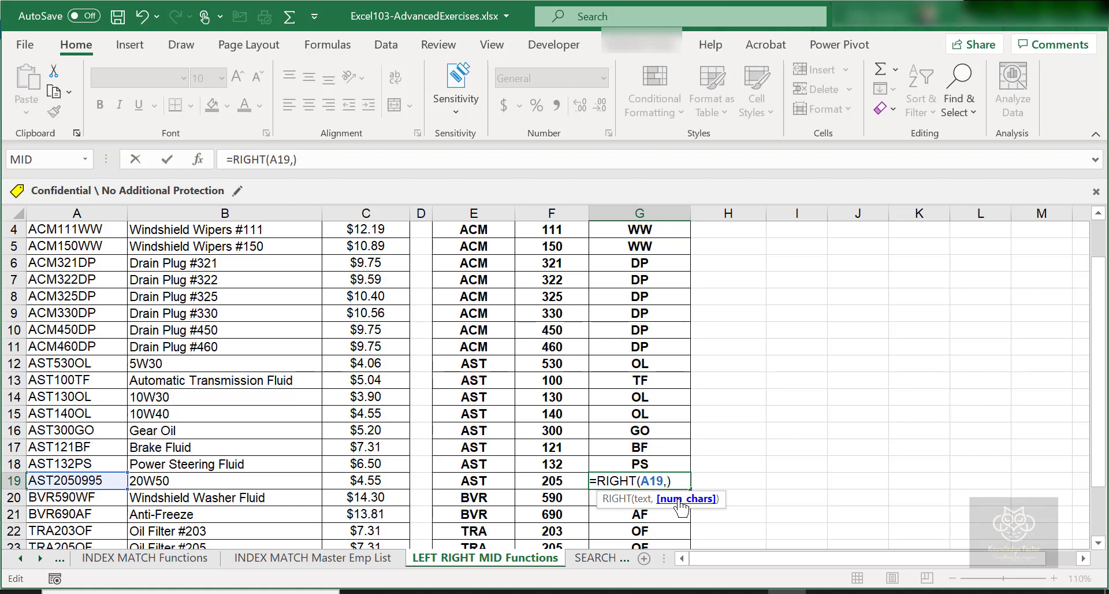
text(4)
key(Return)
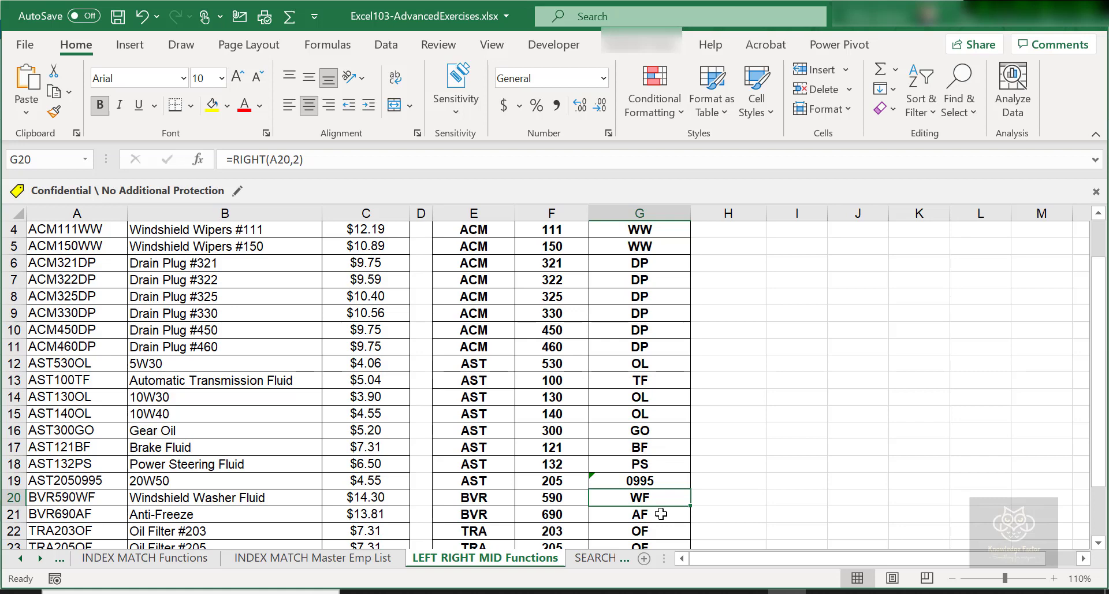
Widen column H, which holds the Num Chars heading.
scroll(658, 503, up, 1)
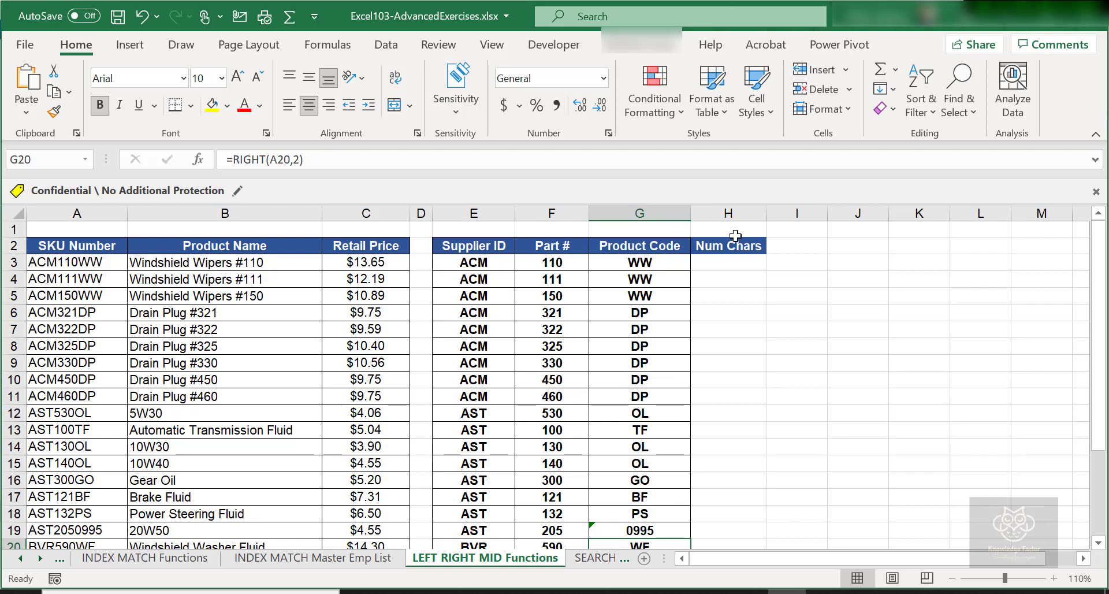
click(751, 244)
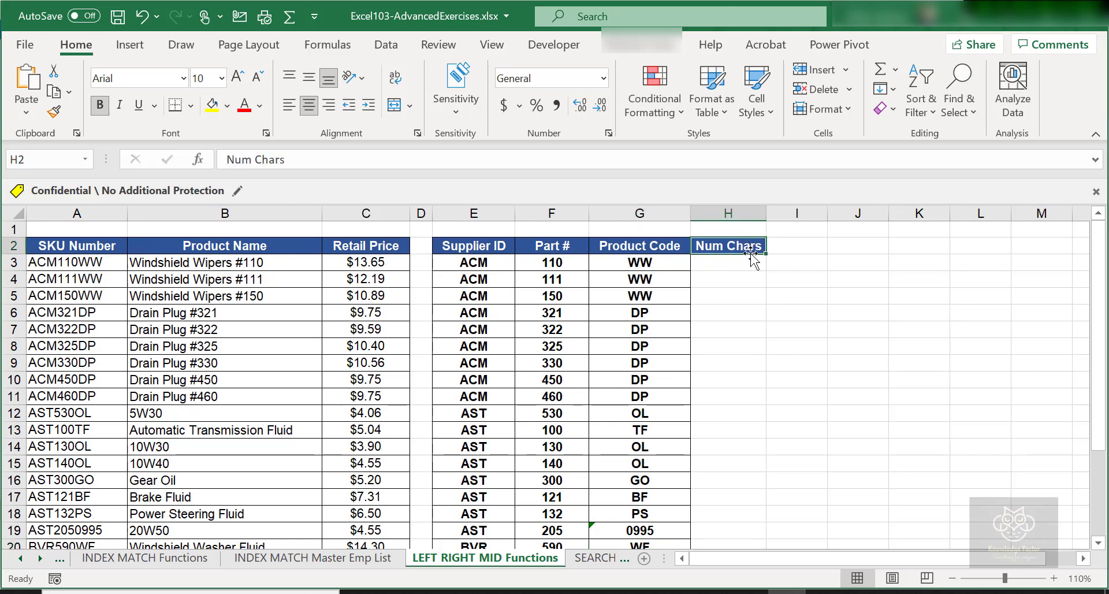
drag(767, 213, 790, 213)
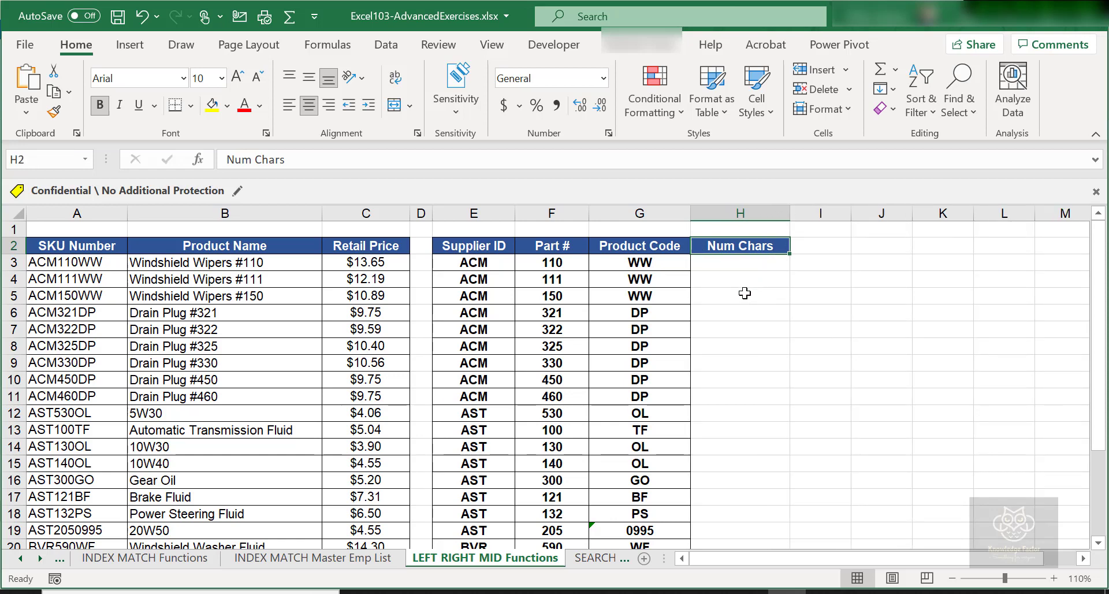
Insert the LEN function in H3 with A3 as its text argument and fill the formula down to H26.
click(731, 263)
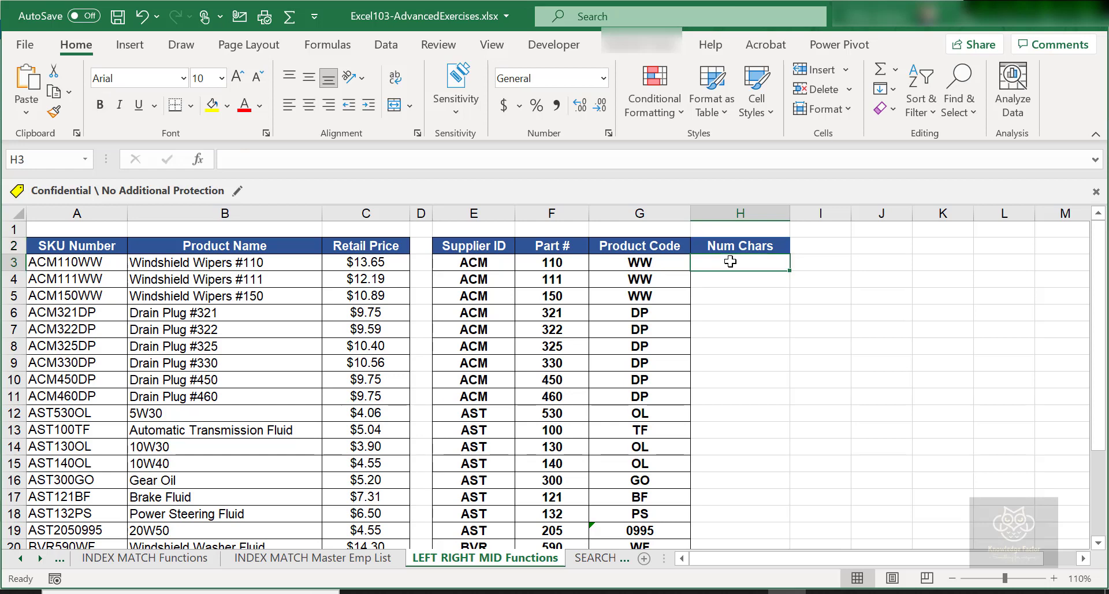
click(327, 45)
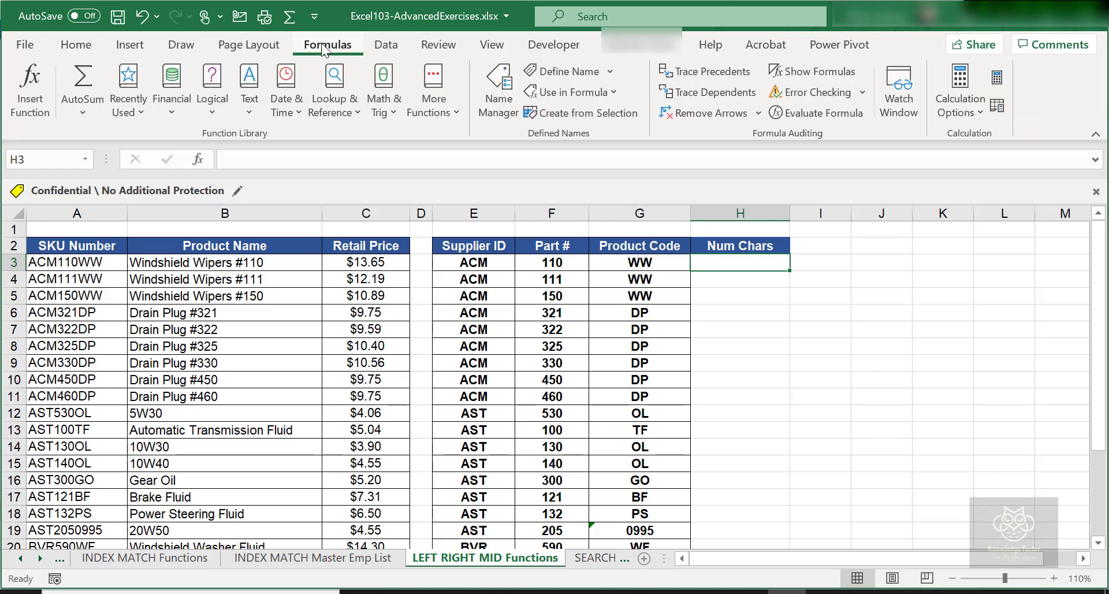
click(243, 114)
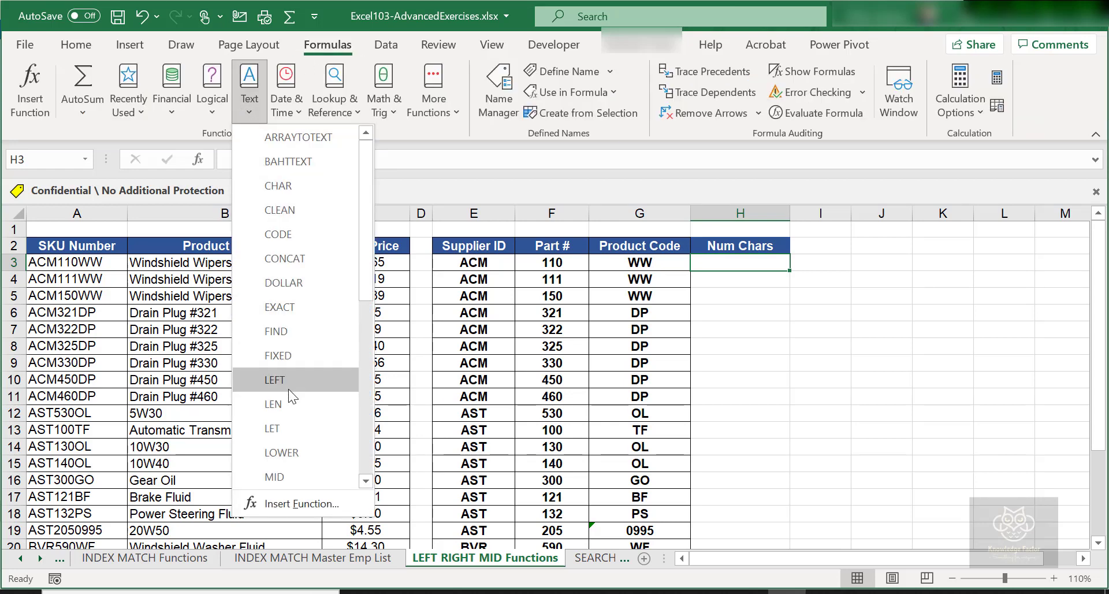
click(290, 403)
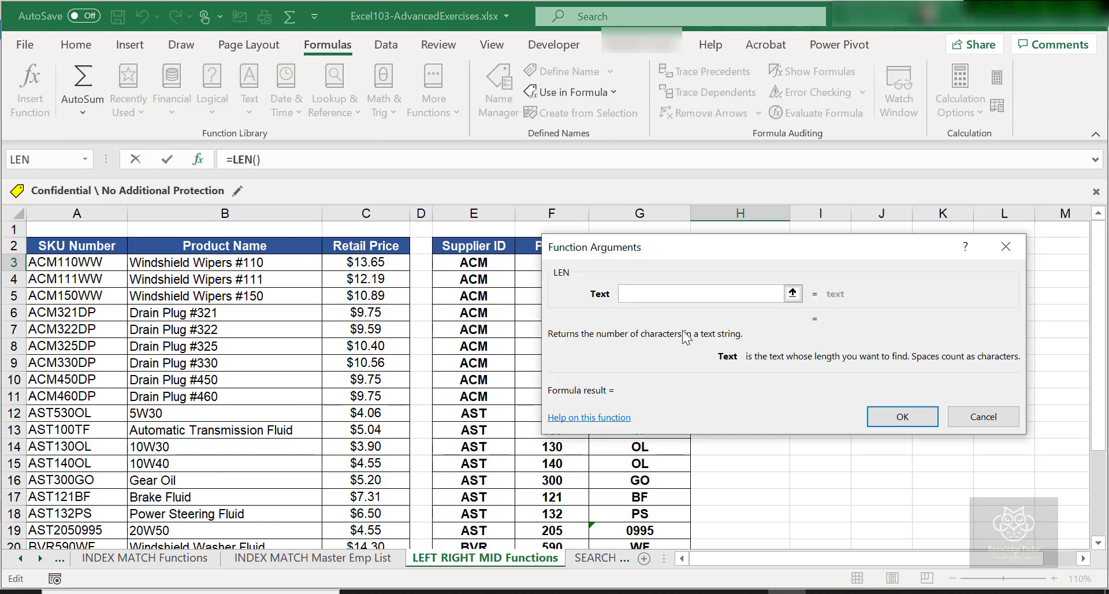
drag(725, 245, 761, 322)
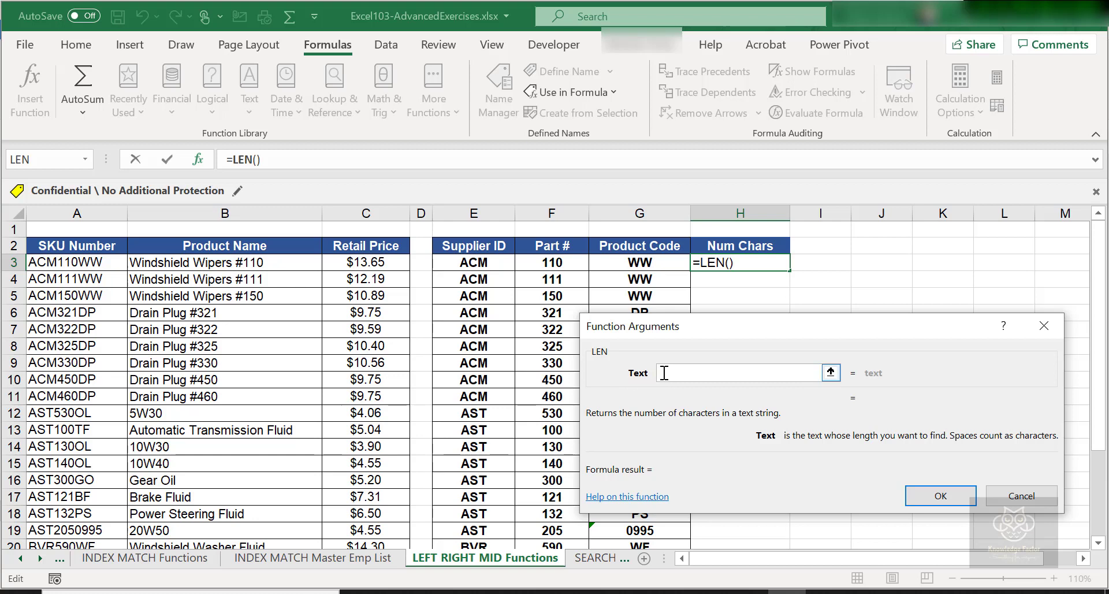
click(64, 262)
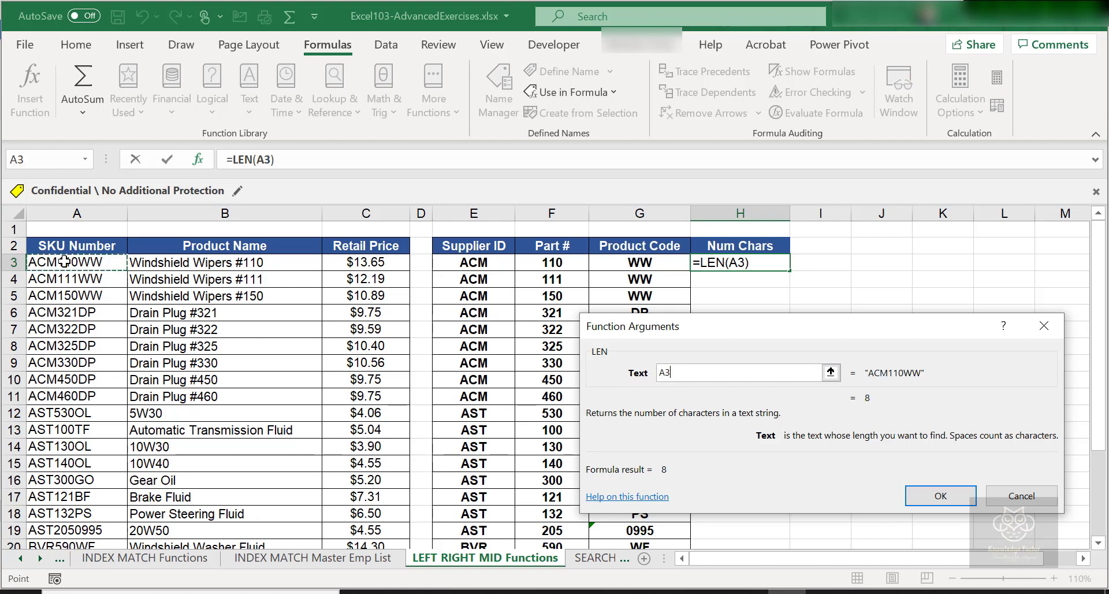
click(922, 497)
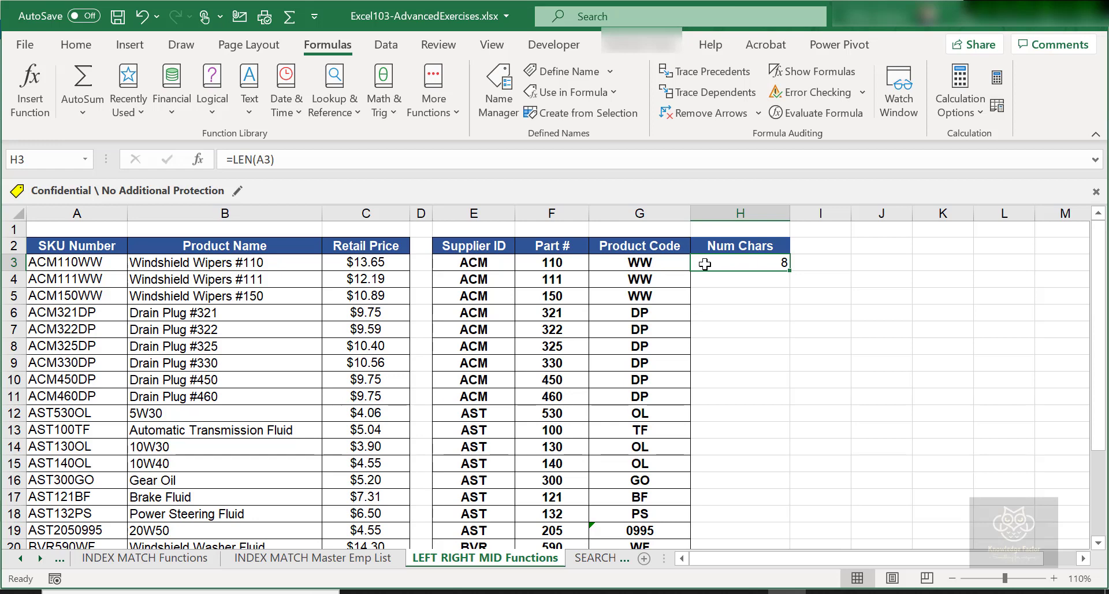
double_click(790, 273)
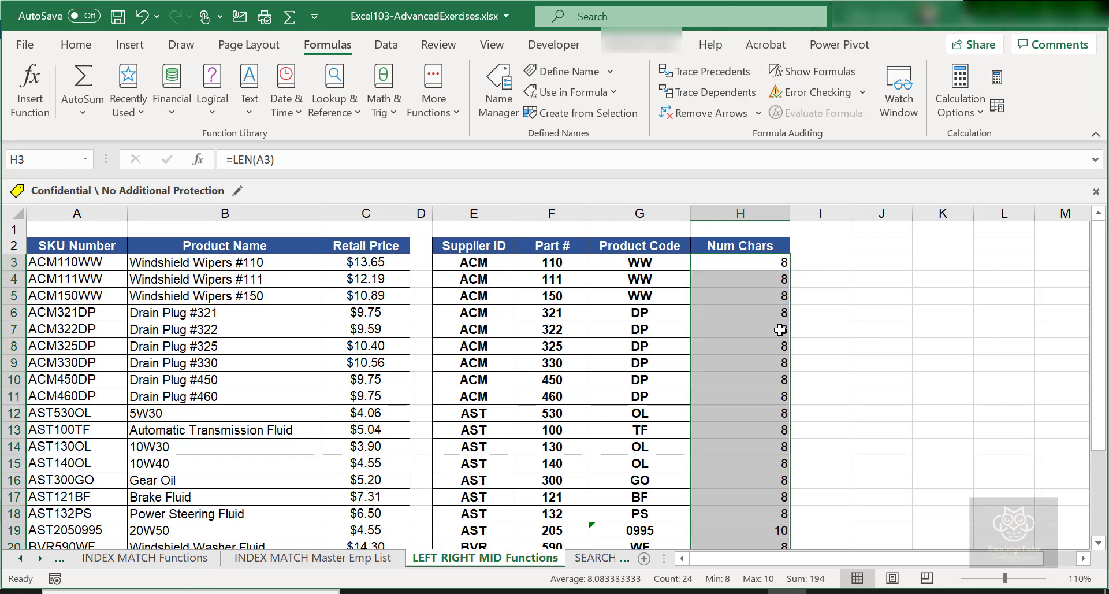
Review the LEN results down the Num Chars column, comparing row 19 with the other rows.
scroll(779, 330, down, 2)
scroll(780, 330, down, 1)
scroll(780, 330, up, 3)
scroll(780, 330, down, 4)
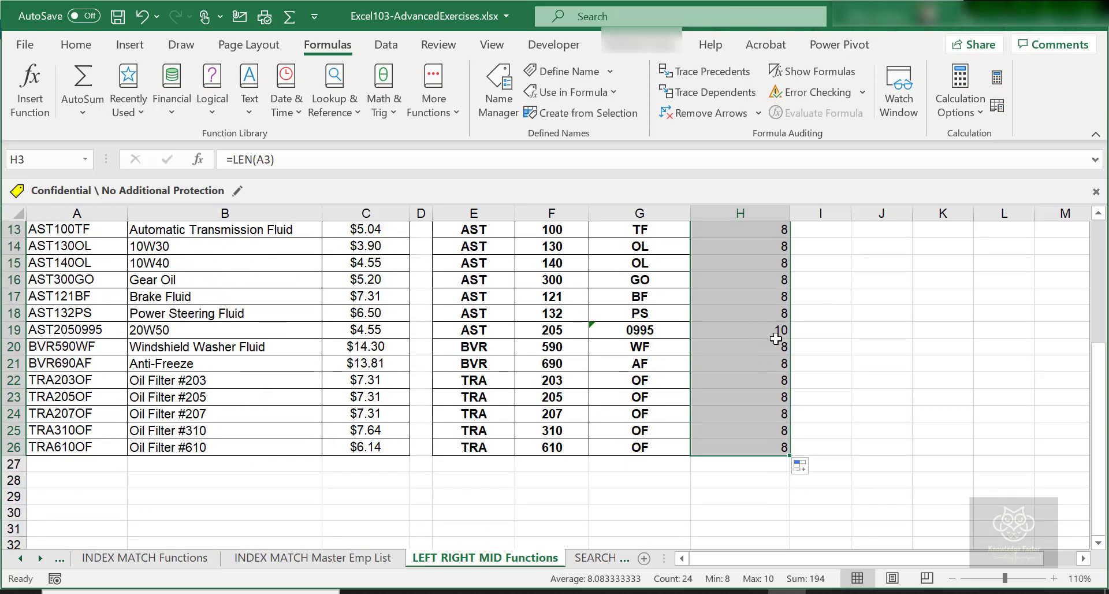
click(777, 336)
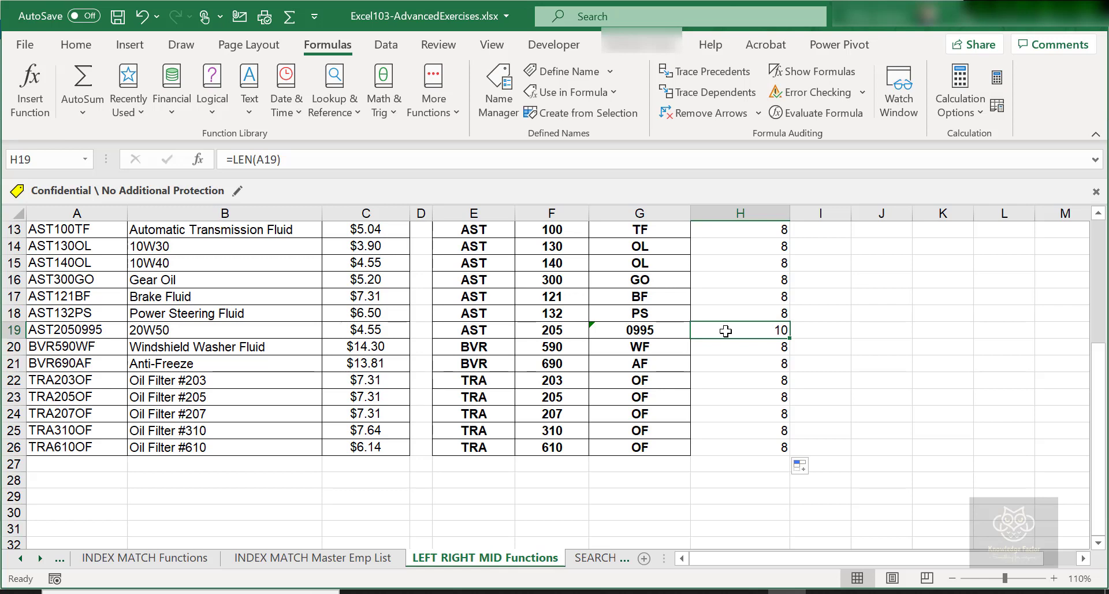
click(733, 289)
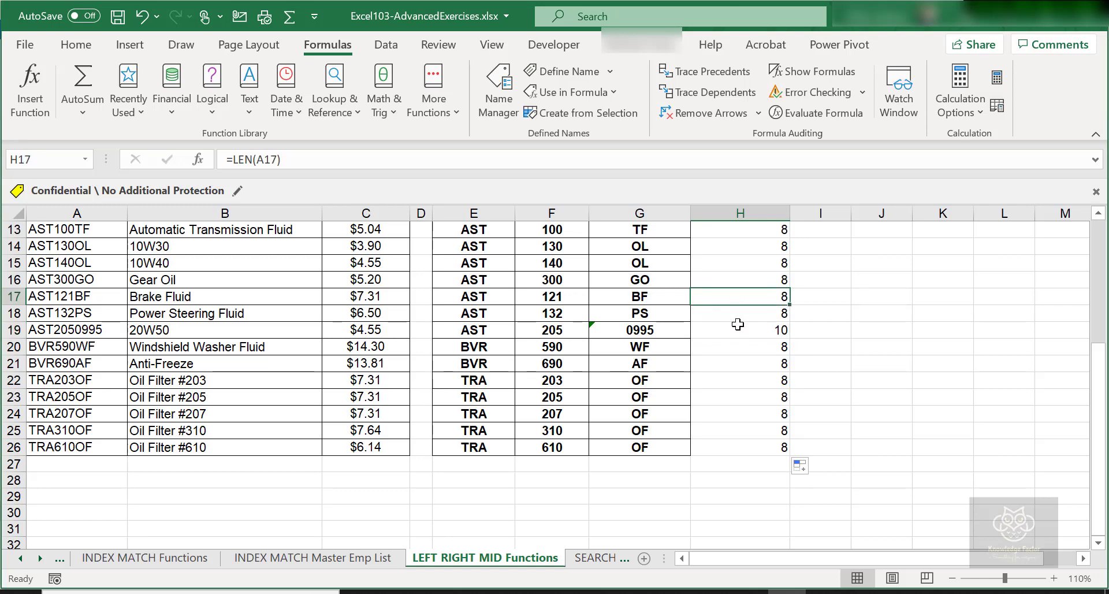
click(740, 329)
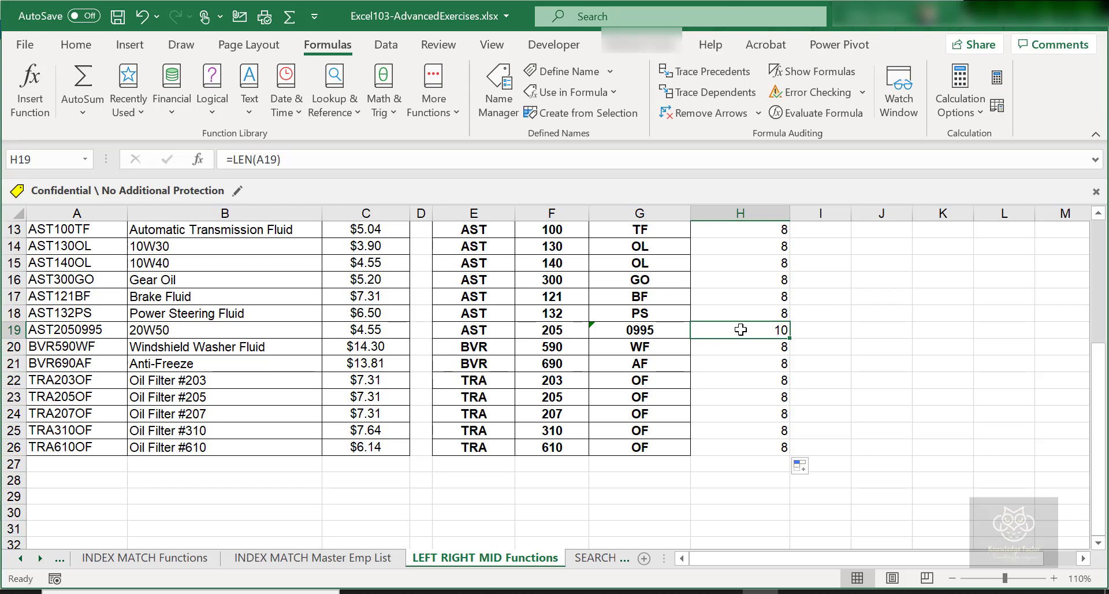
scroll(740, 329, up, 4)
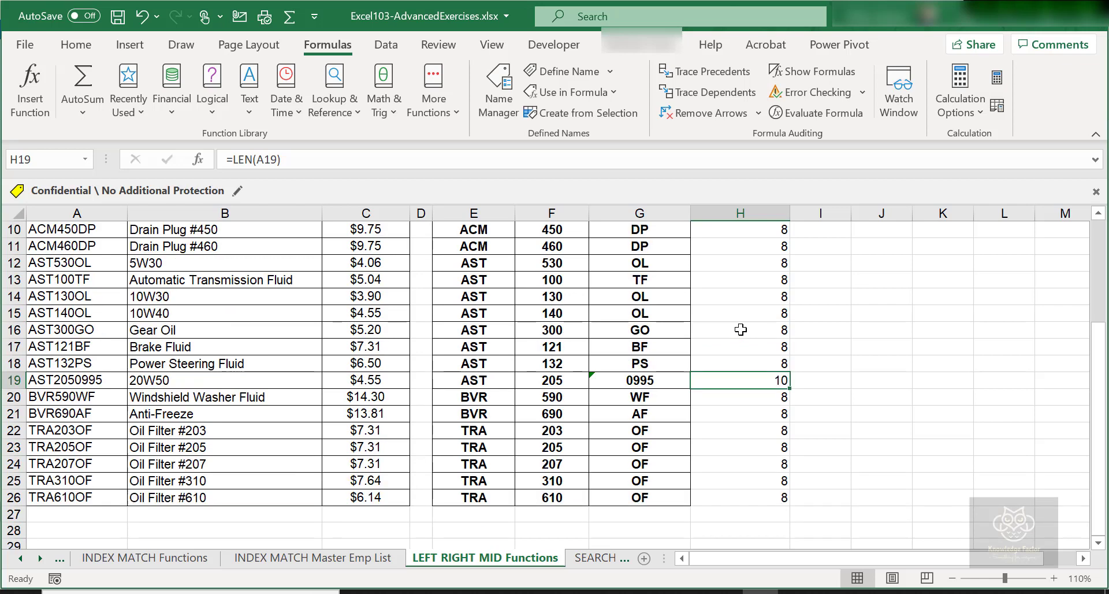
click(739, 279)
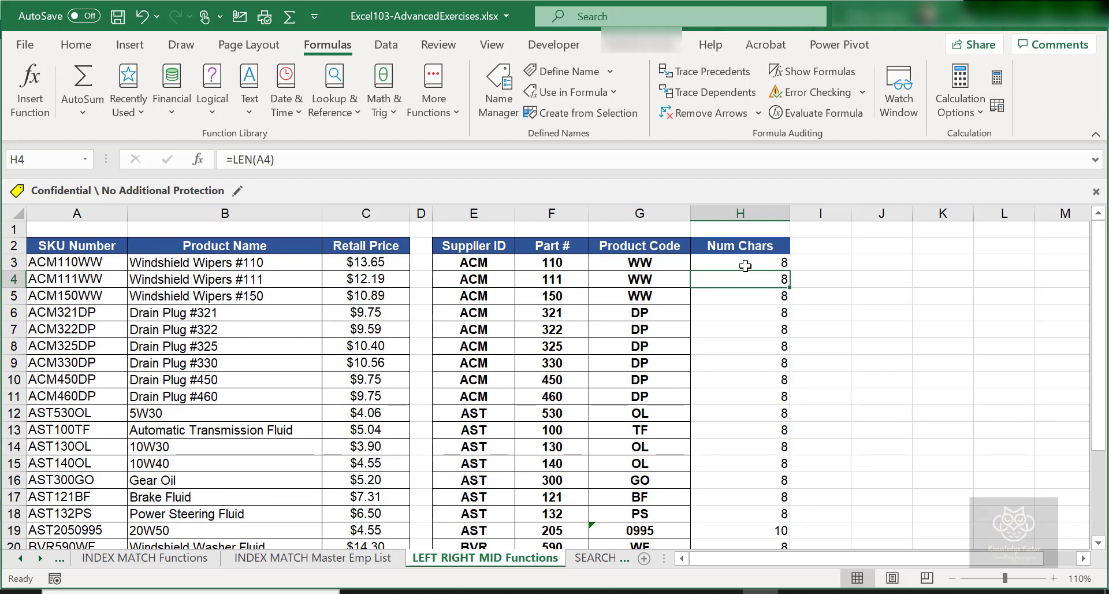
click(745, 265)
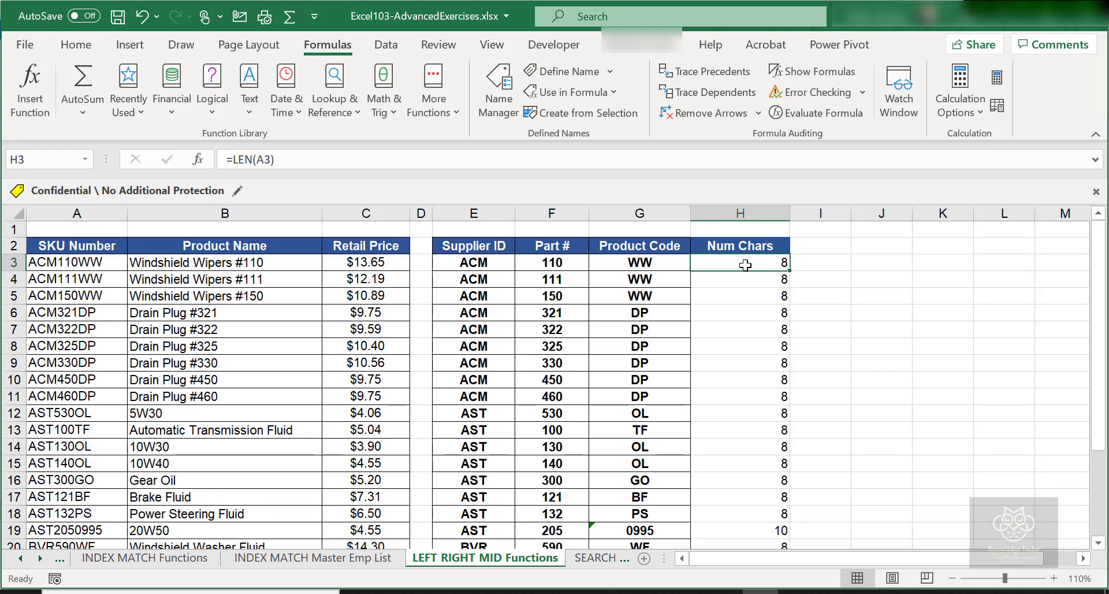